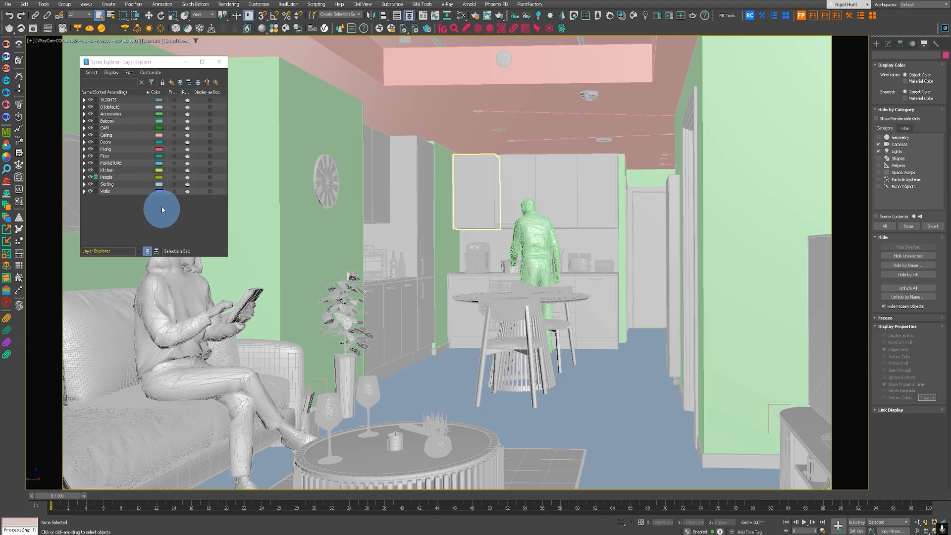
Step: Examine the contents of the lights and 0 (default) layers and the columns available for the Layer Explorer
left_click(84, 101)
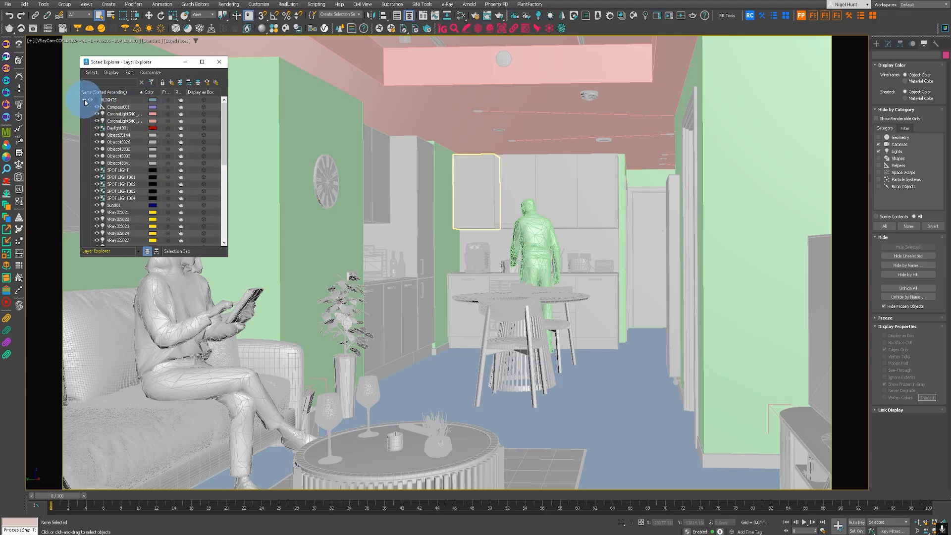
left_click(84, 101)
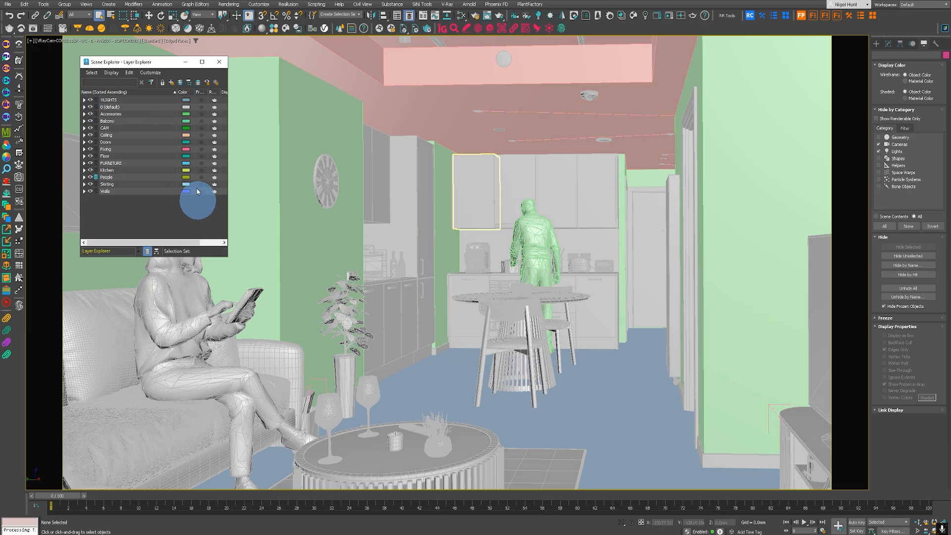
left_click(151, 73)
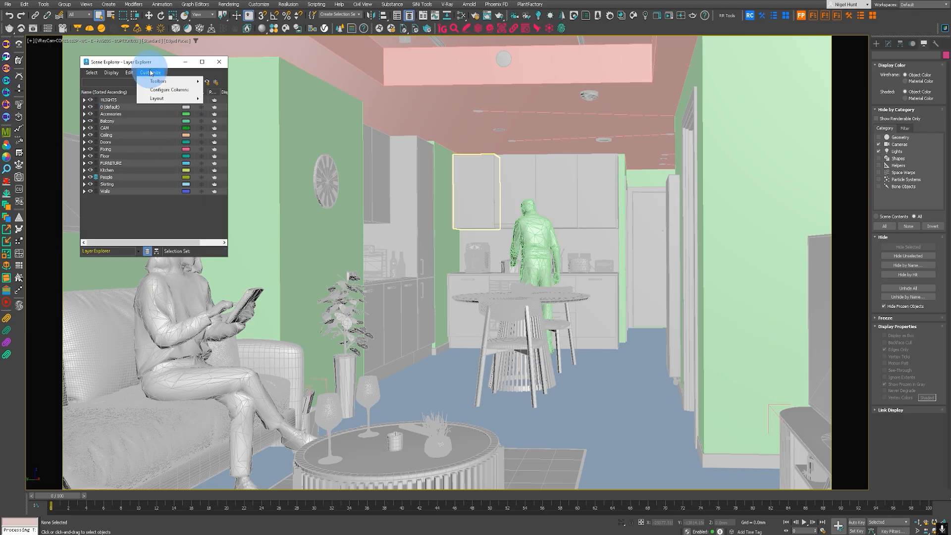
left_click(179, 90)
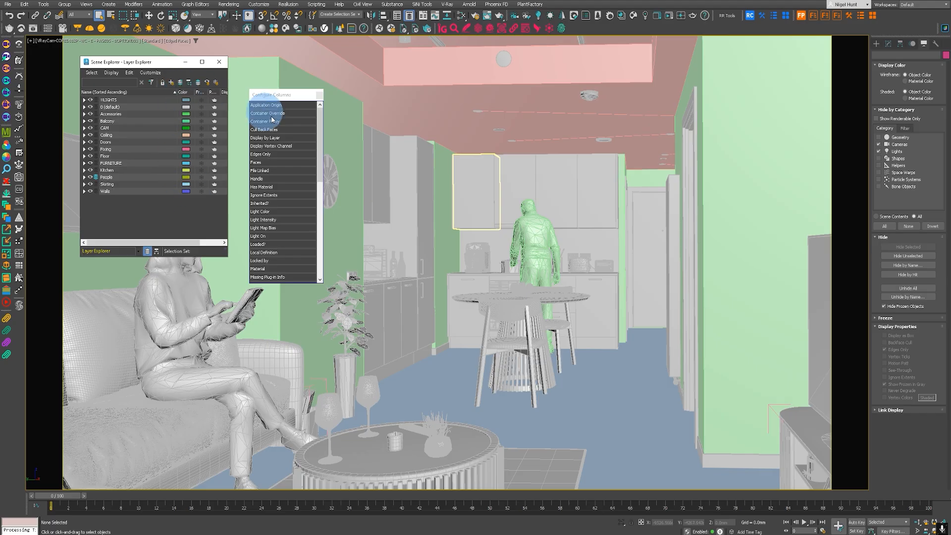
left_click(320, 96)
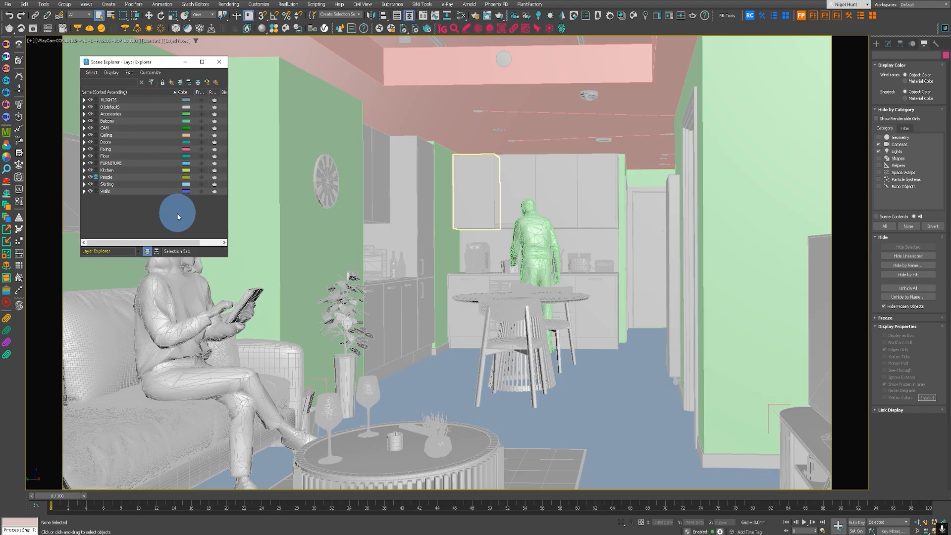
left_click(84, 107)
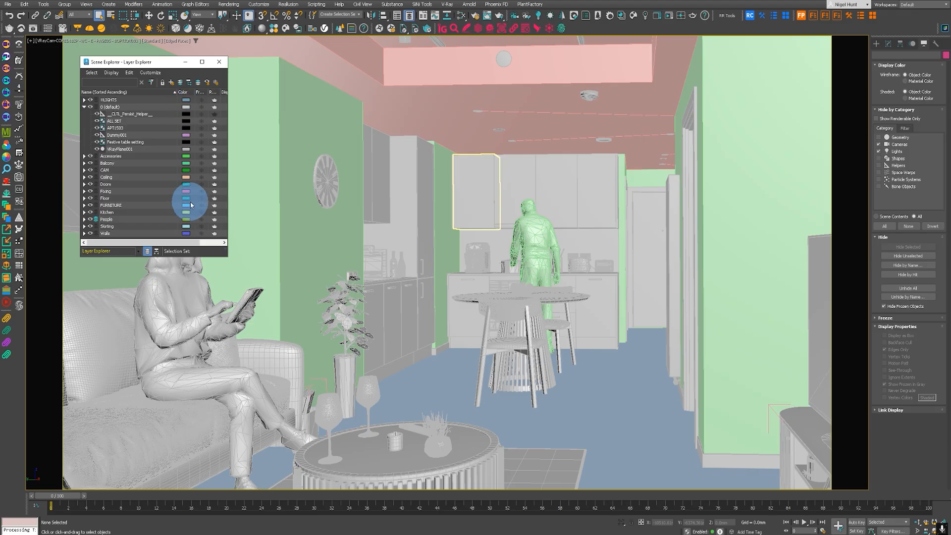
left_click(84, 107)
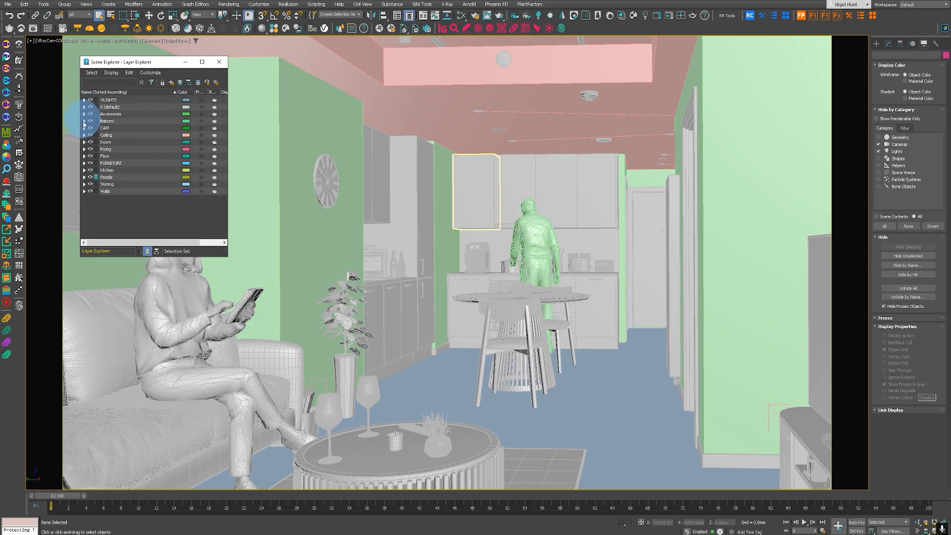
left_click_drag(102, 191, 231, 226)
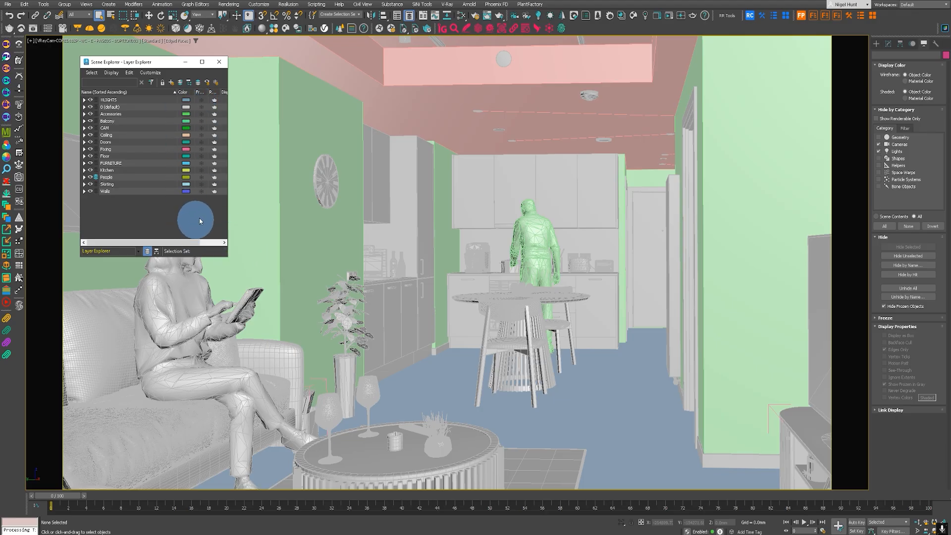
Step: Install the Layer Colour Coding v0.2.3 script in 3ds Max from the .mzp file in the Downloads > Test folder
key("super+e")
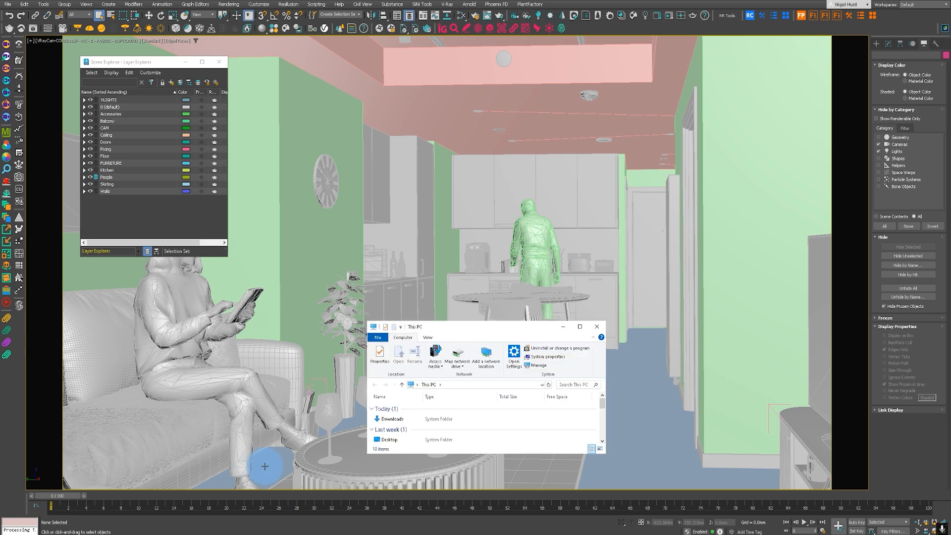
left_click(391, 420)
double_click(390, 420)
double_click(382, 425)
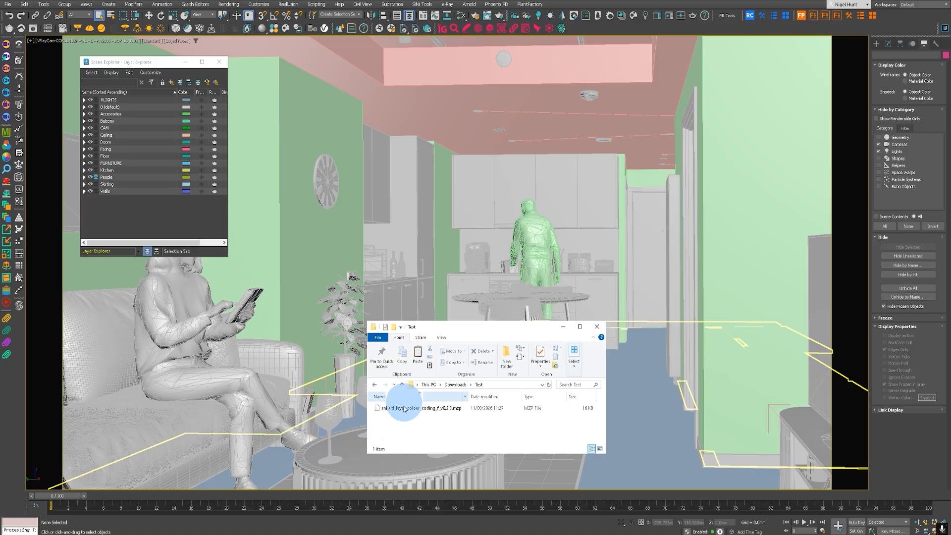
left_click(400, 409)
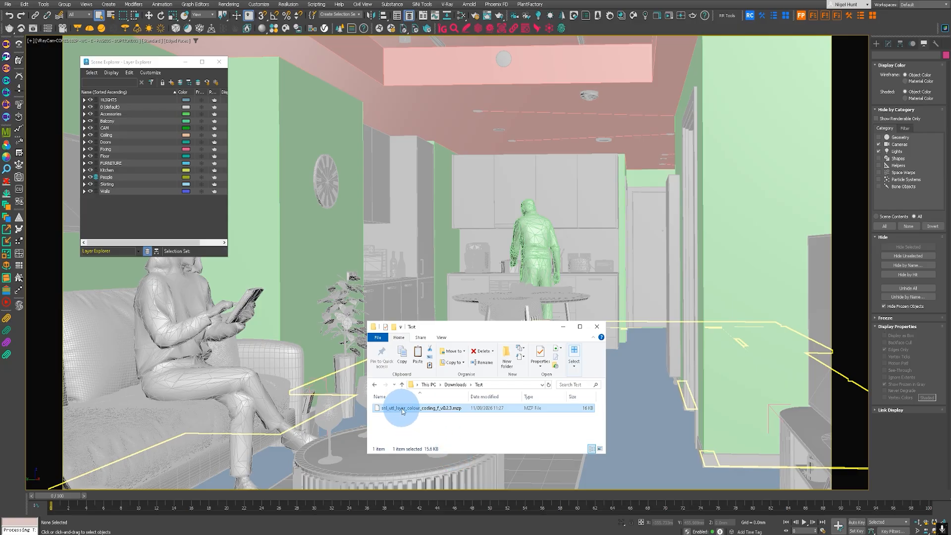
left_click_drag(405, 411, 492, 226)
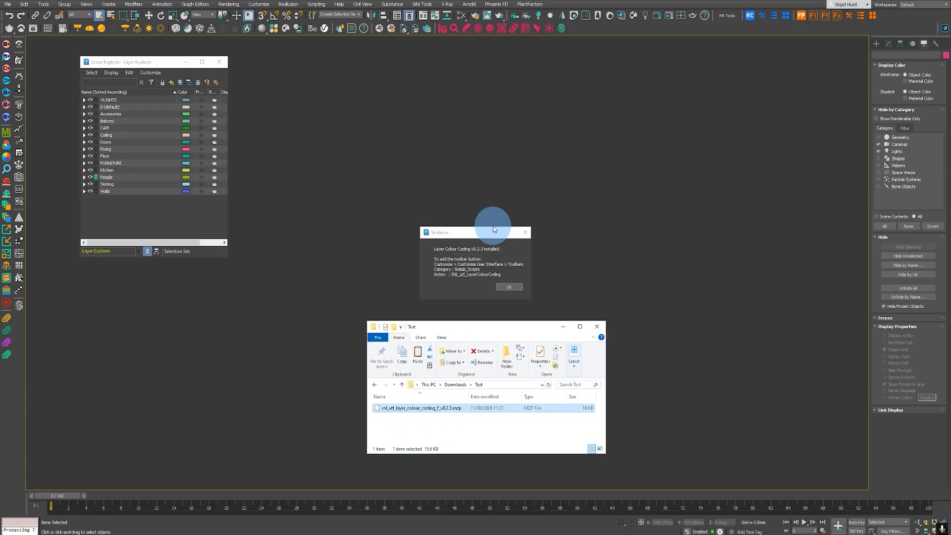
left_click(510, 287)
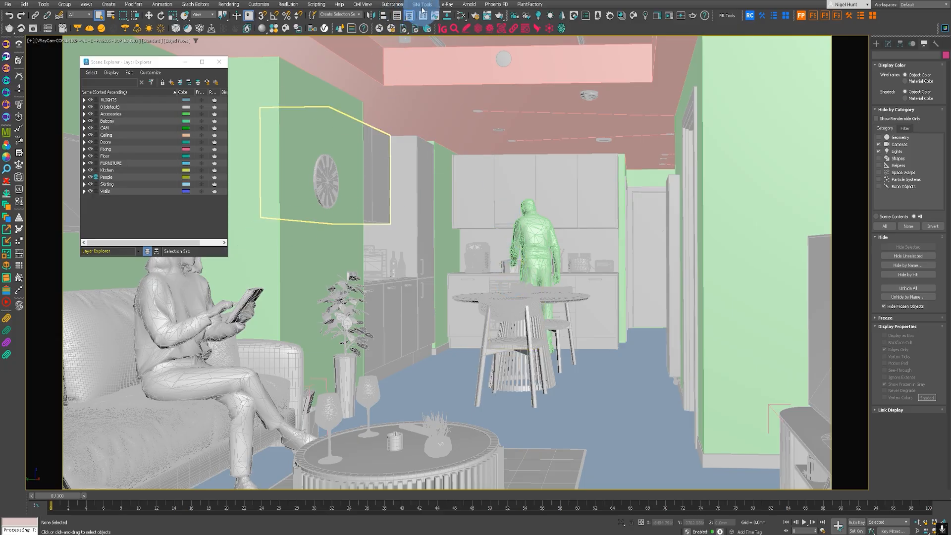
Step: Locate the Layer Colour Coding action under the Sinilab_Scripts category in the toolbar customization settings
left_click(20, 306, "shift")
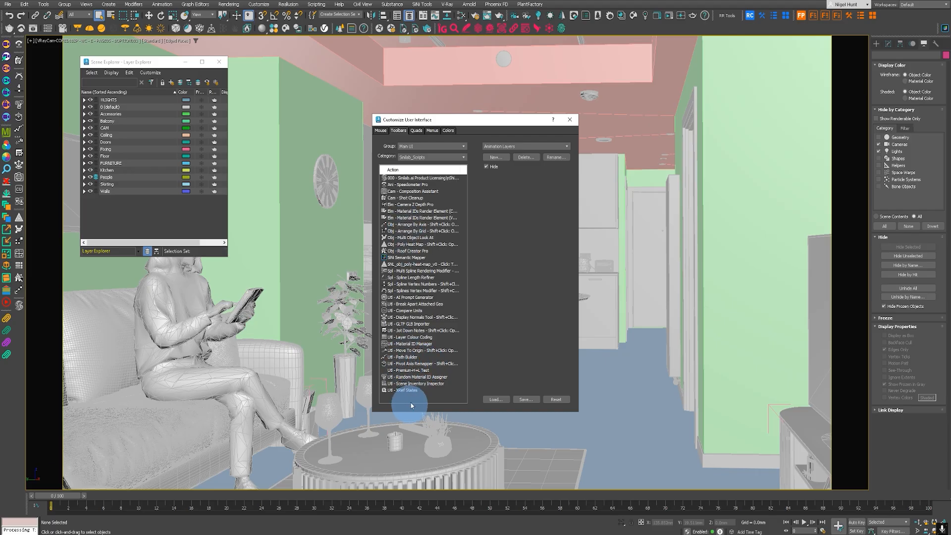
left_click(415, 337)
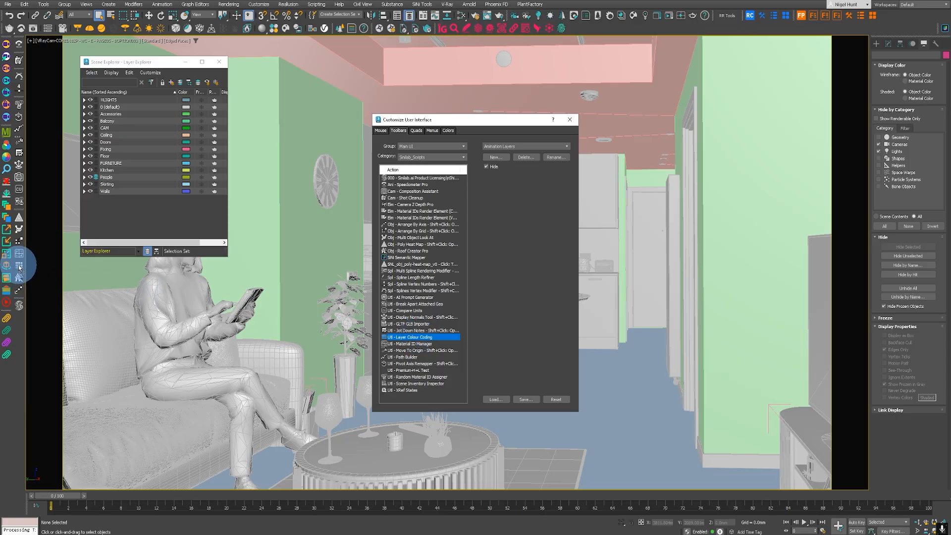
left_click_drag(386, 337, 520, 233)
left_click(570, 119)
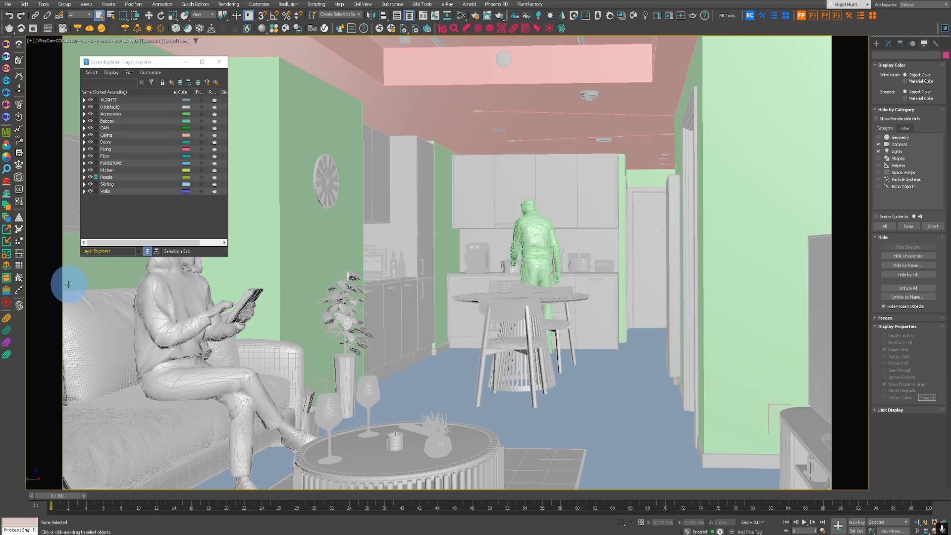
Step: Launch the Layer Colour Coding tool, place its window clear of the scene's centre and choose the Architecture classification
left_click(21, 268)
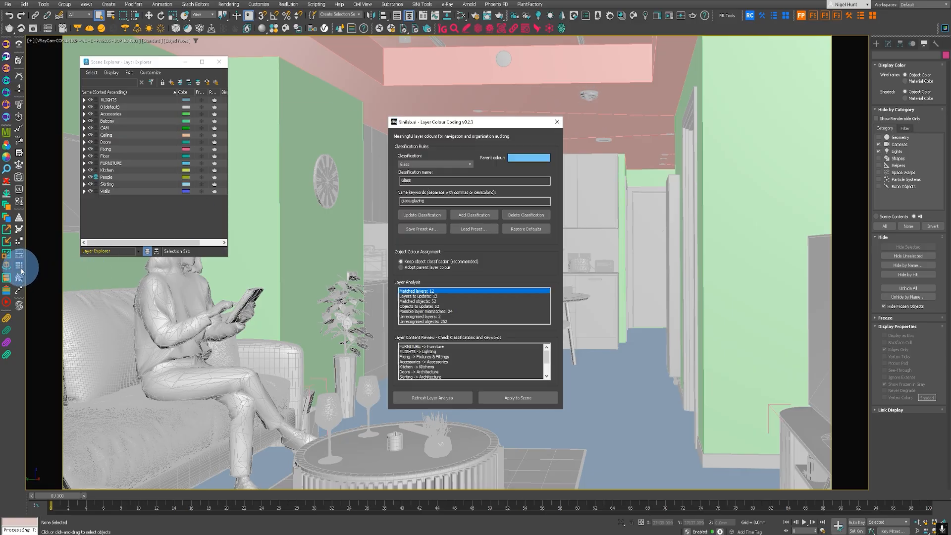
left_click_drag(488, 123, 717, 87)
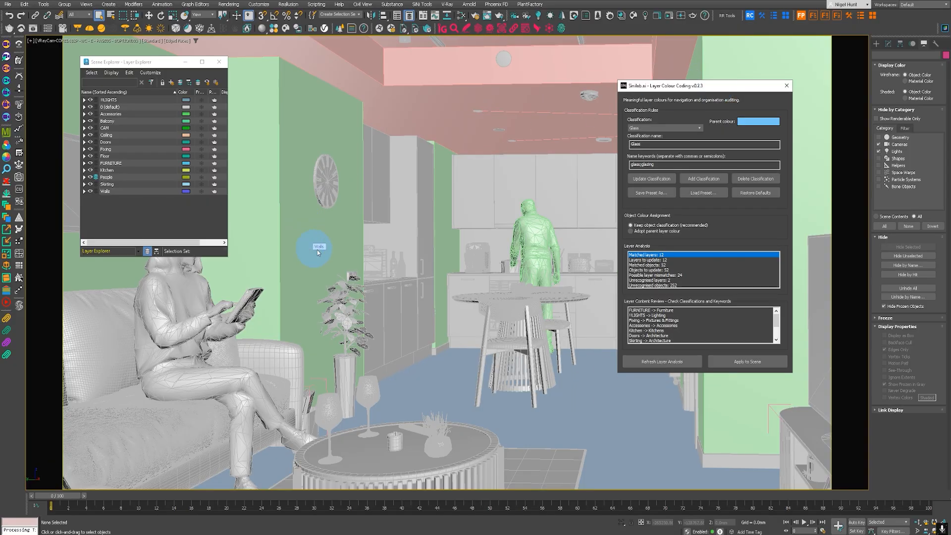
left_click(658, 129)
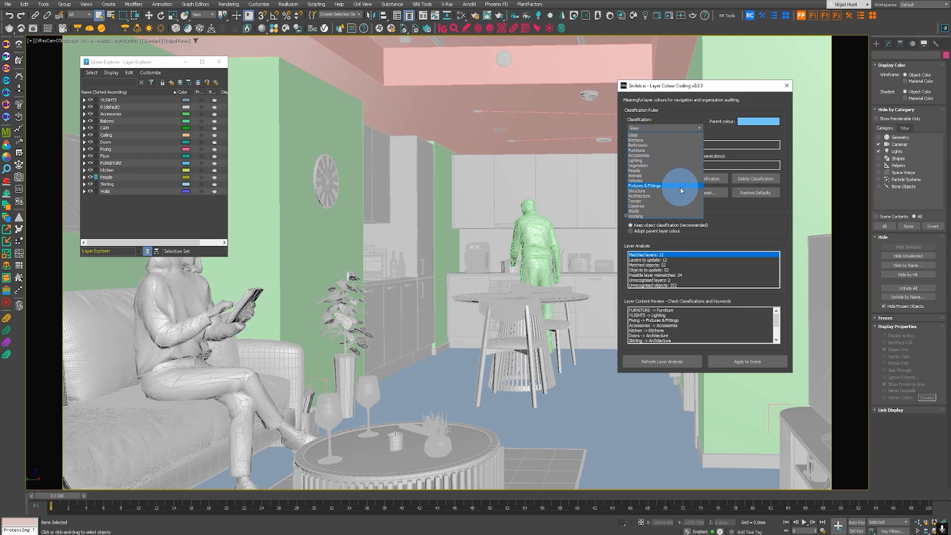
left_click(645, 196)
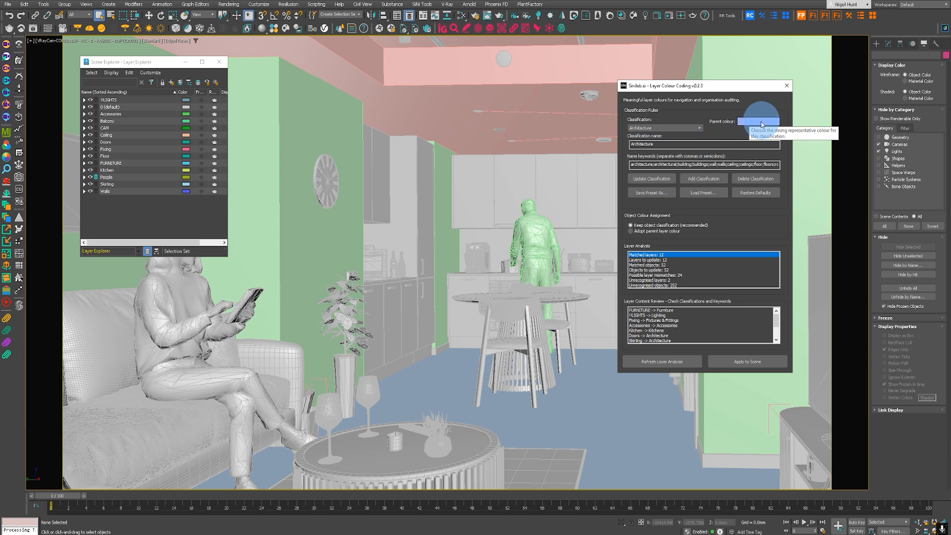
Step: Review the objects in the FURNITURE layer and the name keywords and parent colour of the Architecture classification
left_click(85, 163)
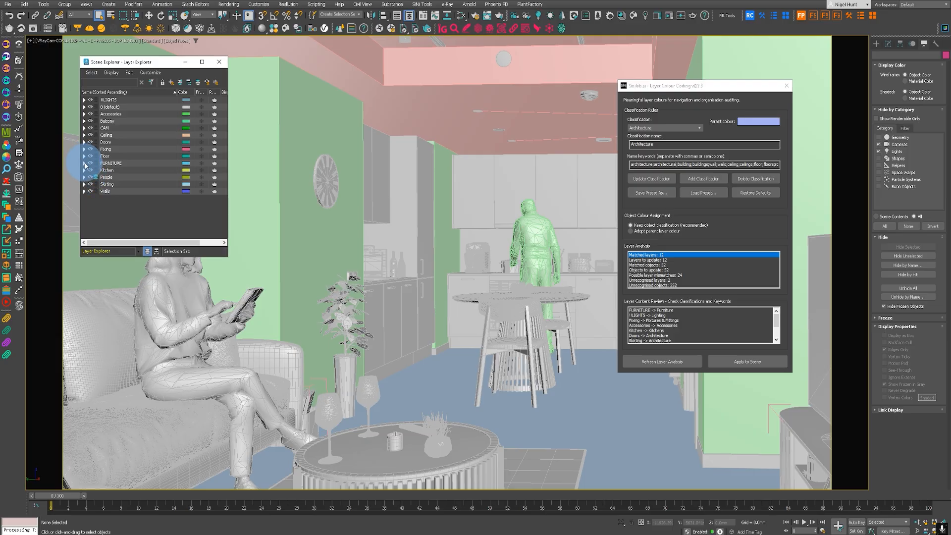
scroll(153, 195, "down", 7)
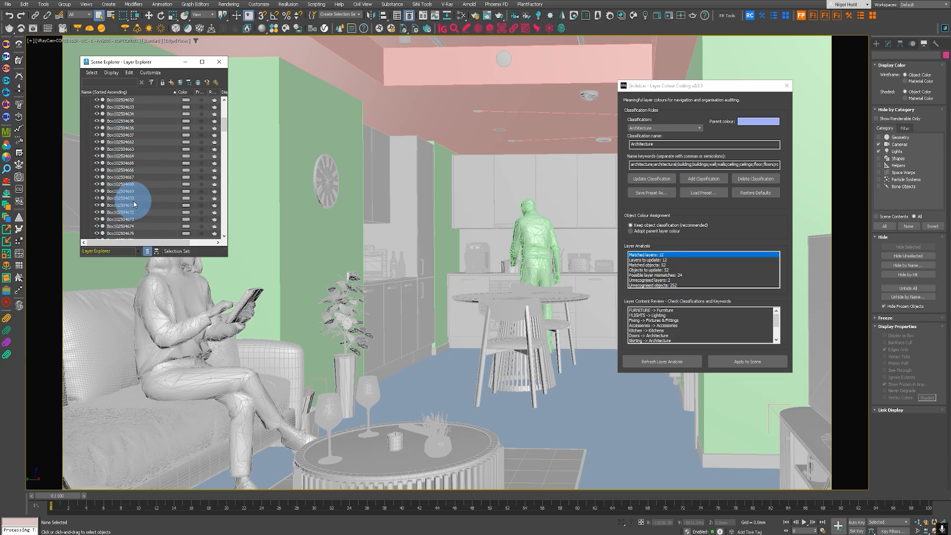
scroll(128, 183, "up", 7)
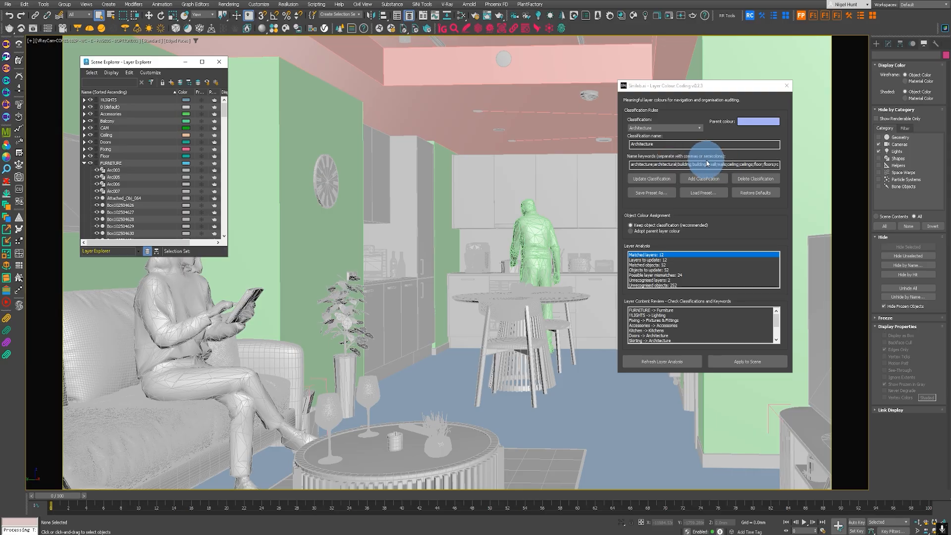
left_click_drag(117, 197, 114, 229)
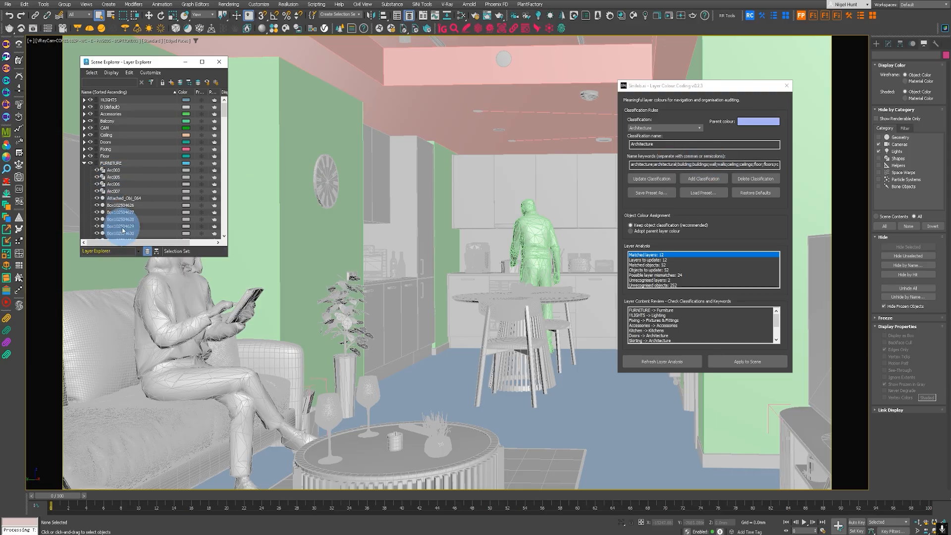
left_click(760, 165)
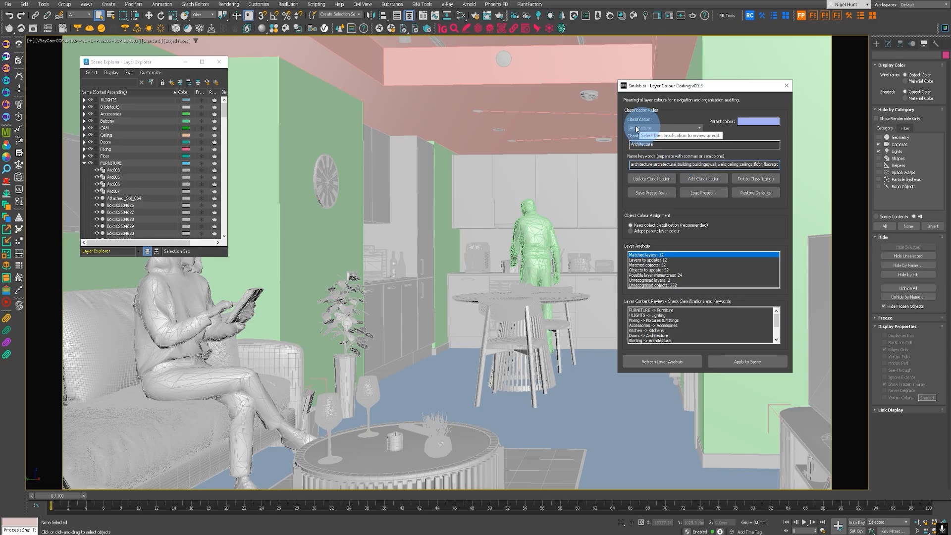
left_click(747, 122)
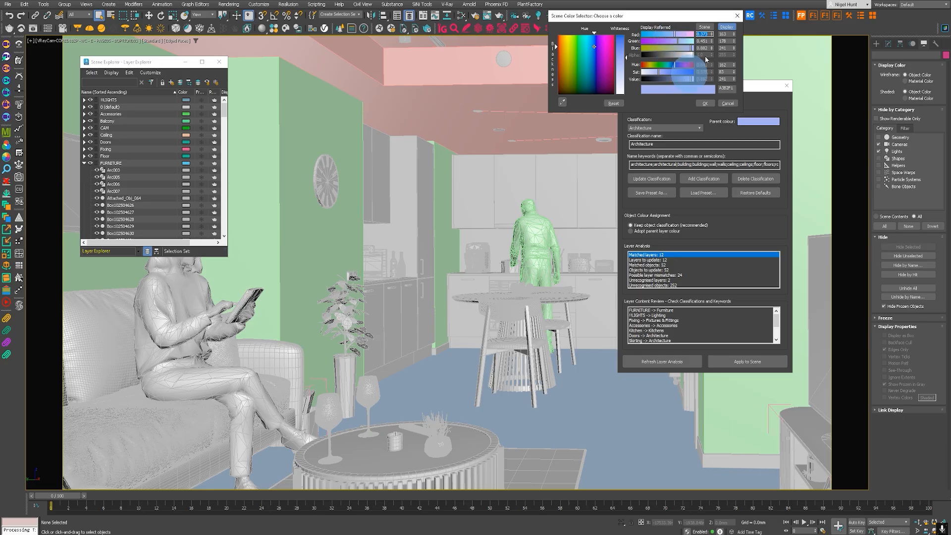
left_click(738, 17)
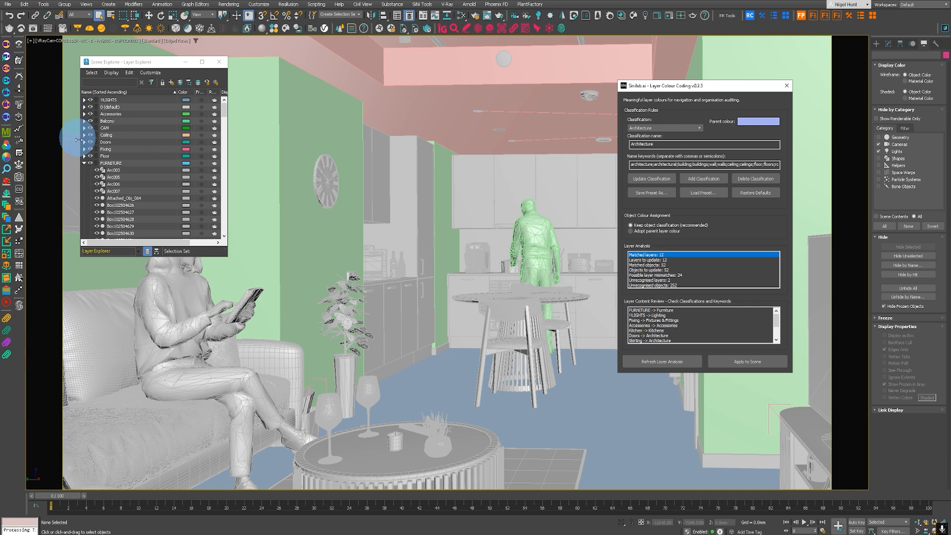
Step: Inspect sample objects inside the FURNITURE layer, ending with Box102504626 selected
left_click(116, 226)
left_click(112, 191)
left_click(110, 176)
left_click(112, 205)
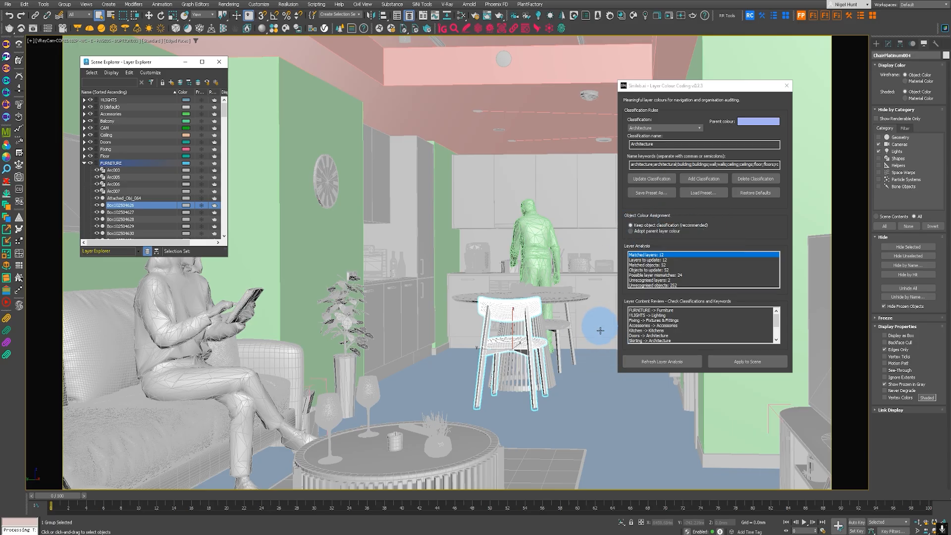
Step: Apply the classification colours to the scene's layers and objects, and collapse the FURNITURE layer
left_click(740, 363)
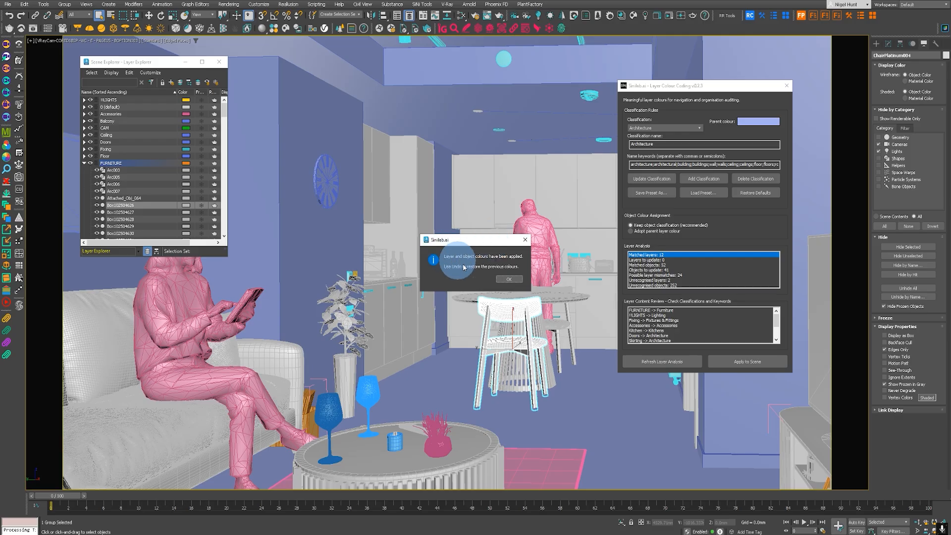
left_click(507, 280)
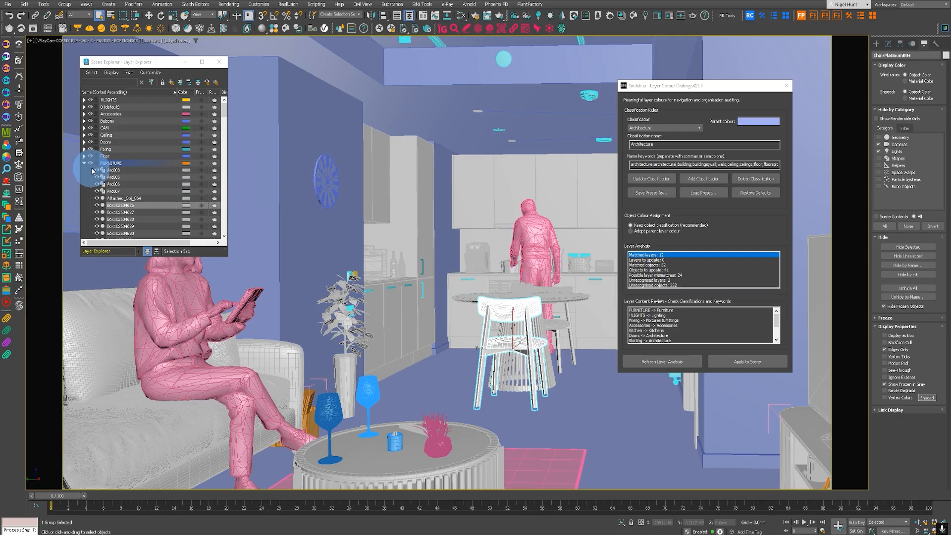
left_click(84, 164)
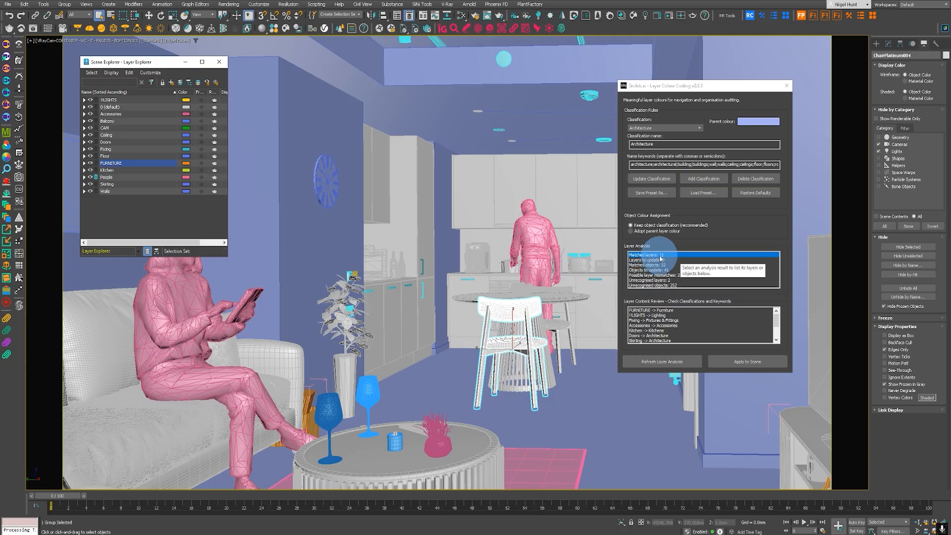
Step: Check the Furniture, Lighting, Accessories, Doors, Kitchen and Skirting entries of the layer content review by selecting their content in the scene
left_click(642, 310)
left_click(641, 316)
left_click(640, 325)
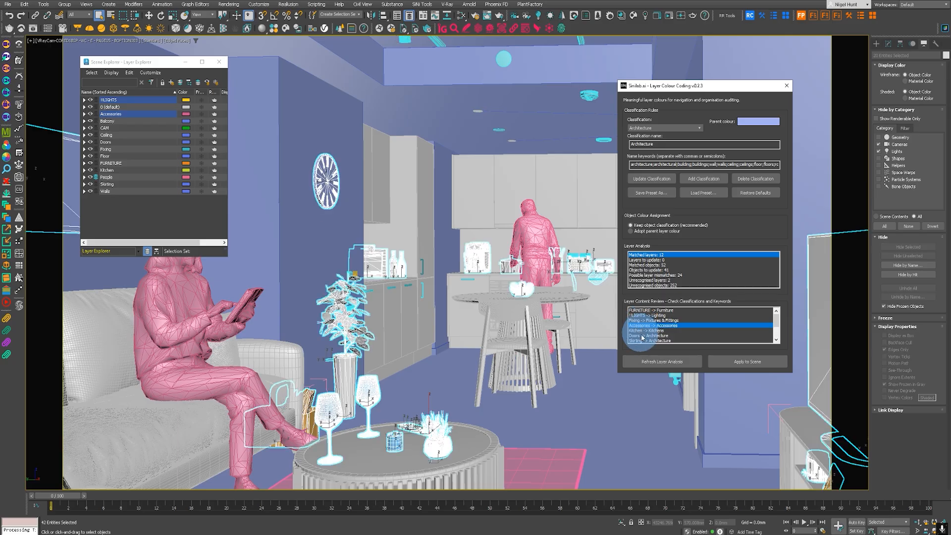
left_click(644, 336)
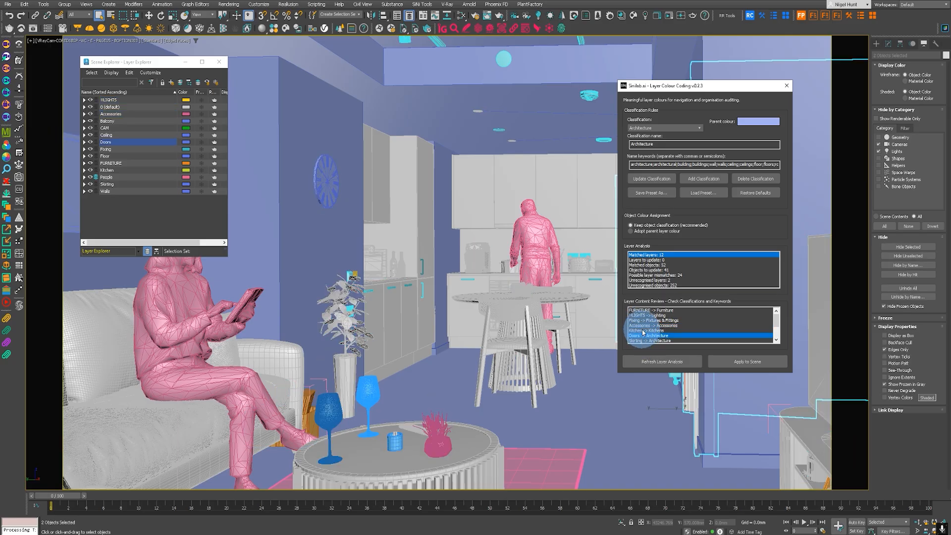
left_click(643, 331)
left_click(643, 341)
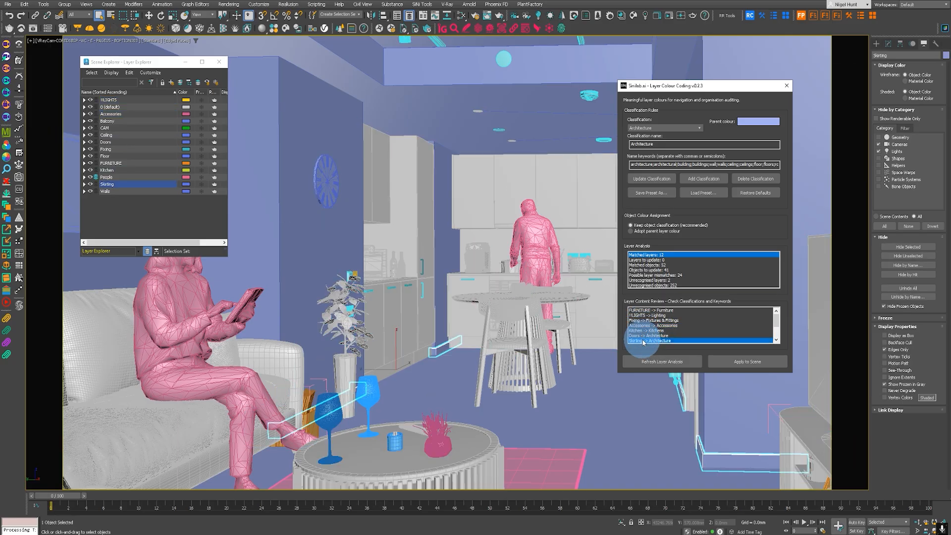
left_click(642, 326)
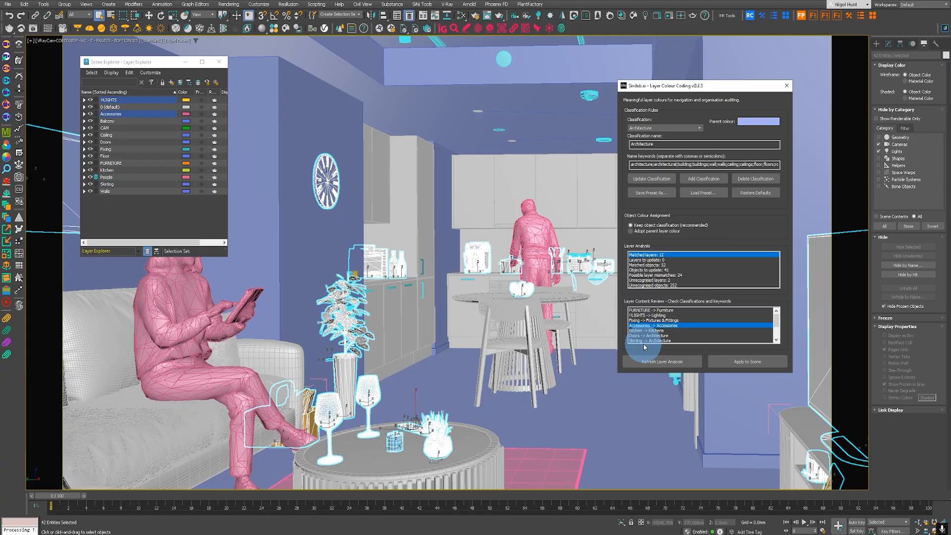
Step: Review the layers to update and the matched objects, selecting the chair oligar entry's content in the scene
left_click(642, 260)
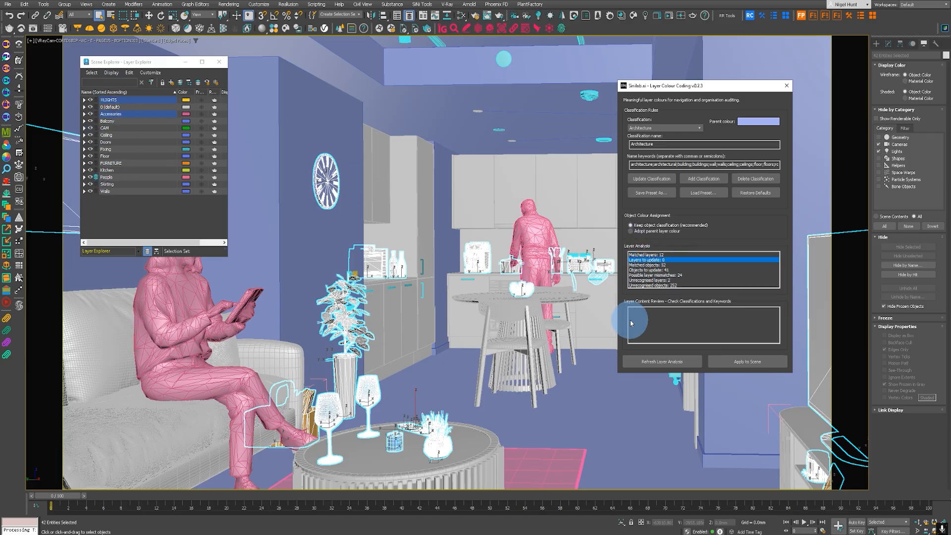
left_click(649, 265)
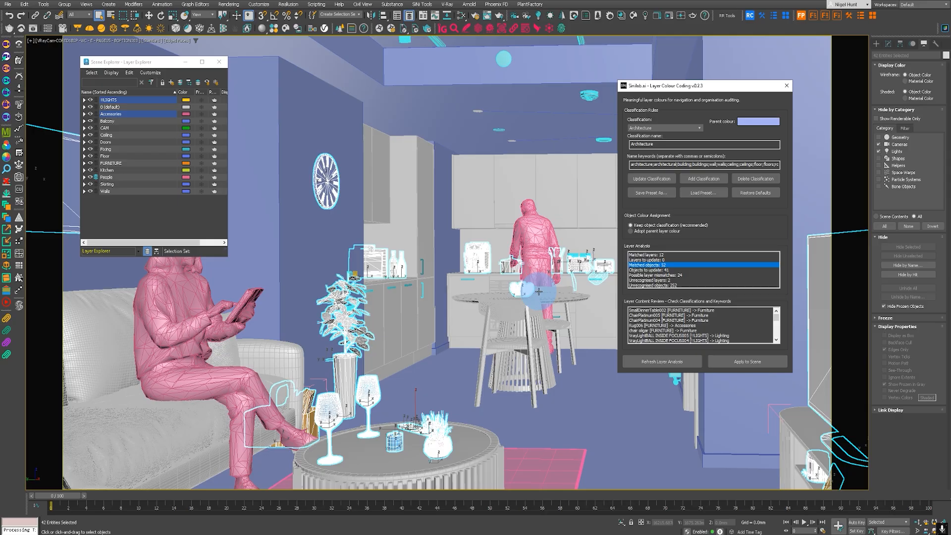
left_click(649, 330)
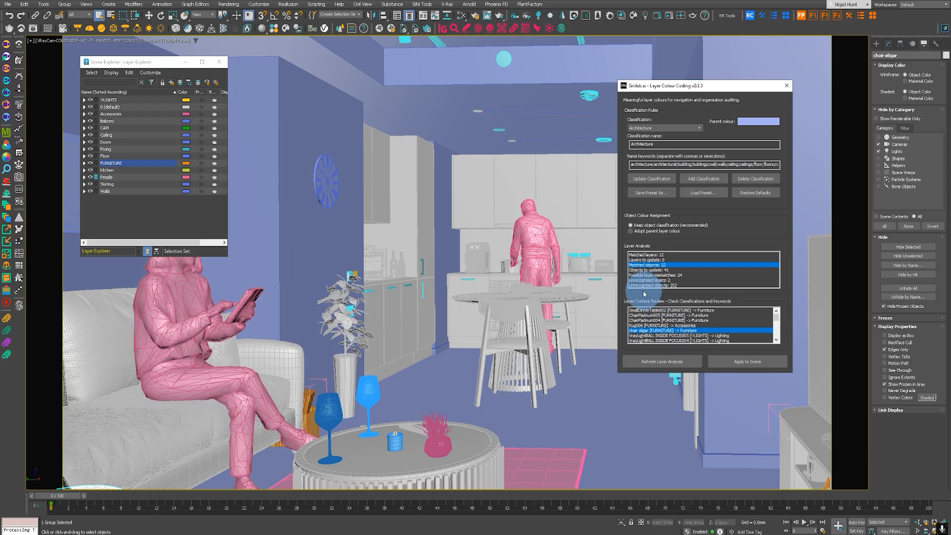
Step: Look through the objects to update and their assigned classifications in the layer content review
left_click(656, 269)
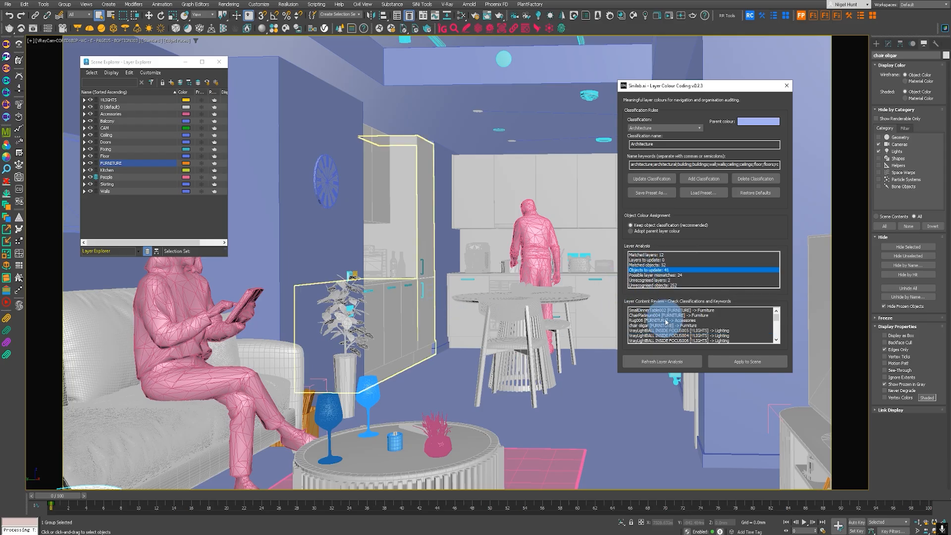
scroll(673, 329, "down", 10)
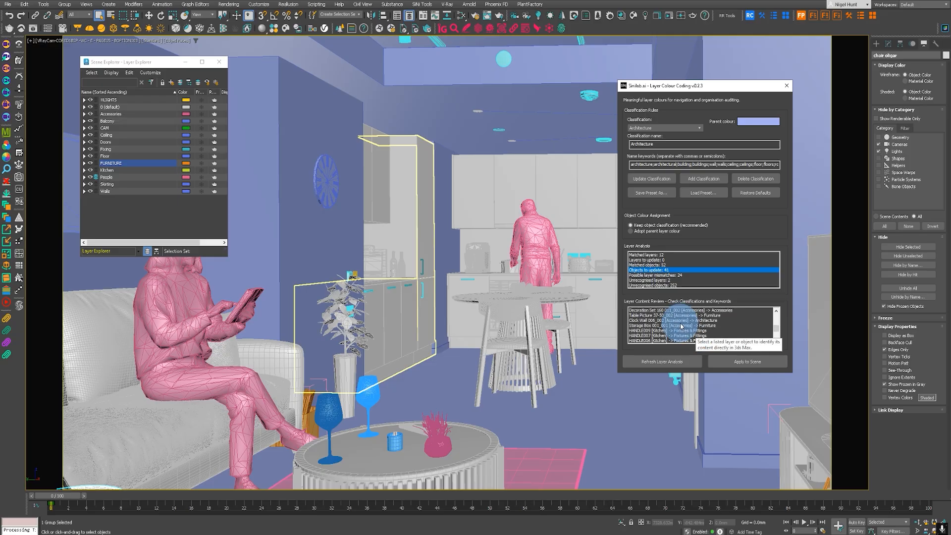
scroll(680, 331, "up", 10)
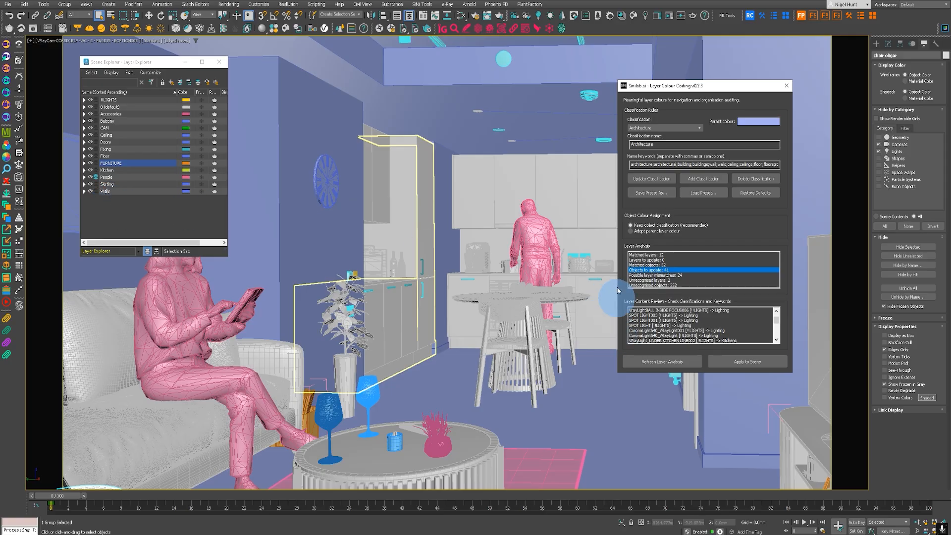
Step: Review the possible layer mismatches, unrecognised layers and unrecognised objects, and return to the matched layers list
left_click(644, 275)
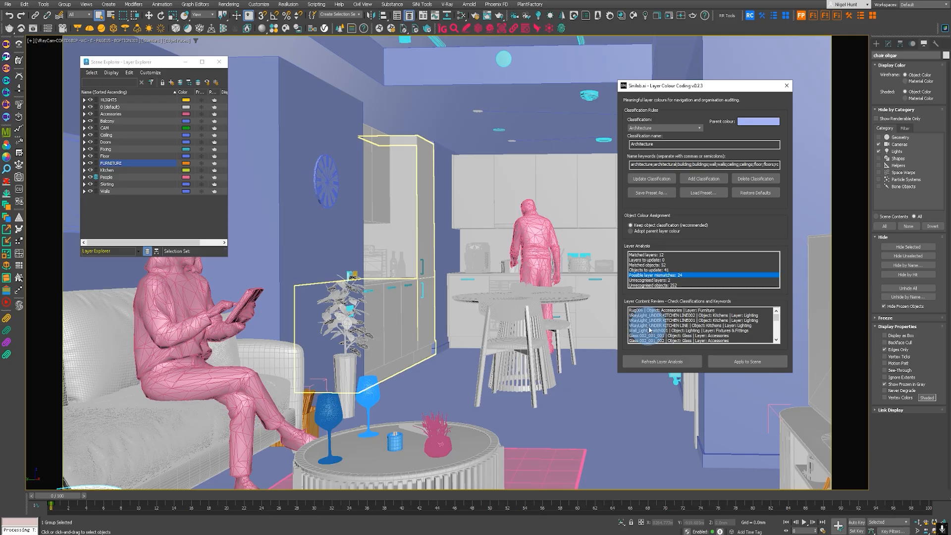
left_click(655, 280)
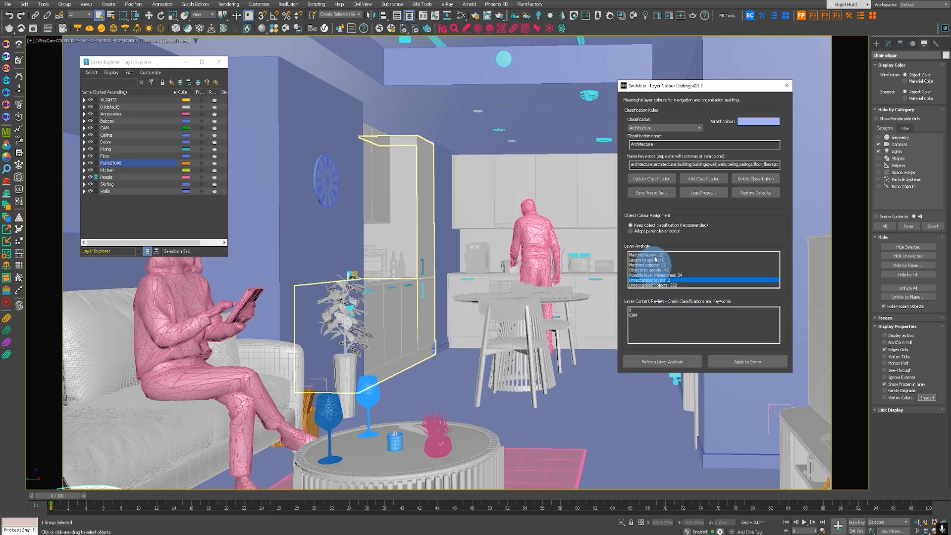
left_click(650, 286)
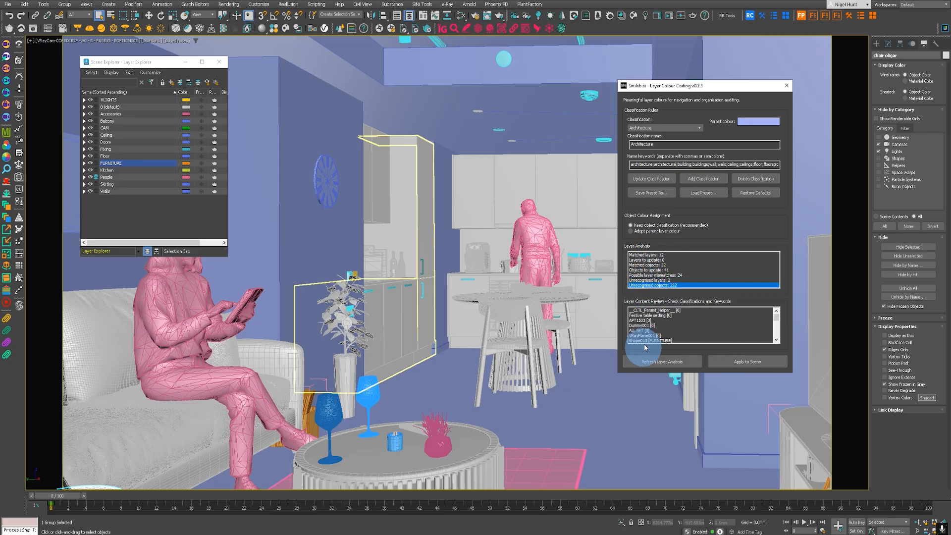
left_click(646, 254)
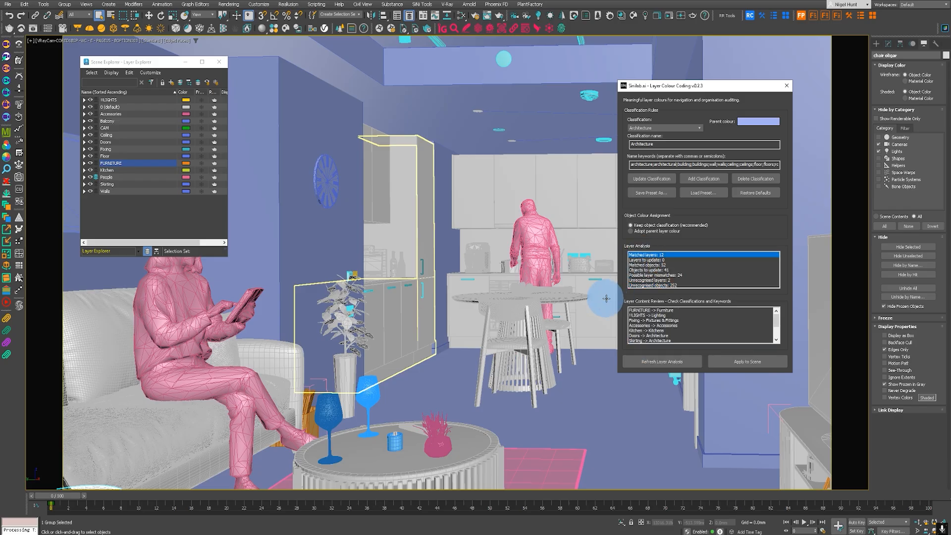
left_click(608, 298)
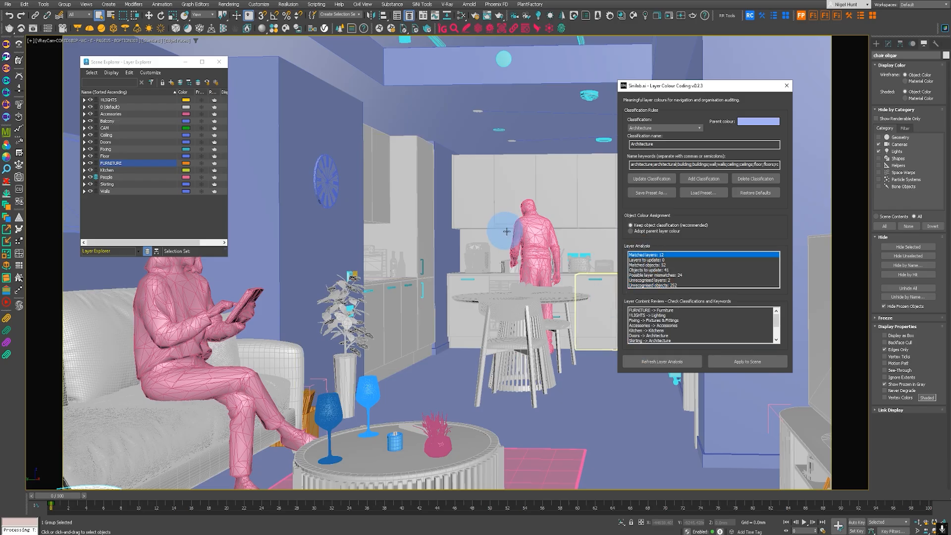
Step: Expand the FURNITURE layer and examine the colours of the objects inside it
left_click(84, 163)
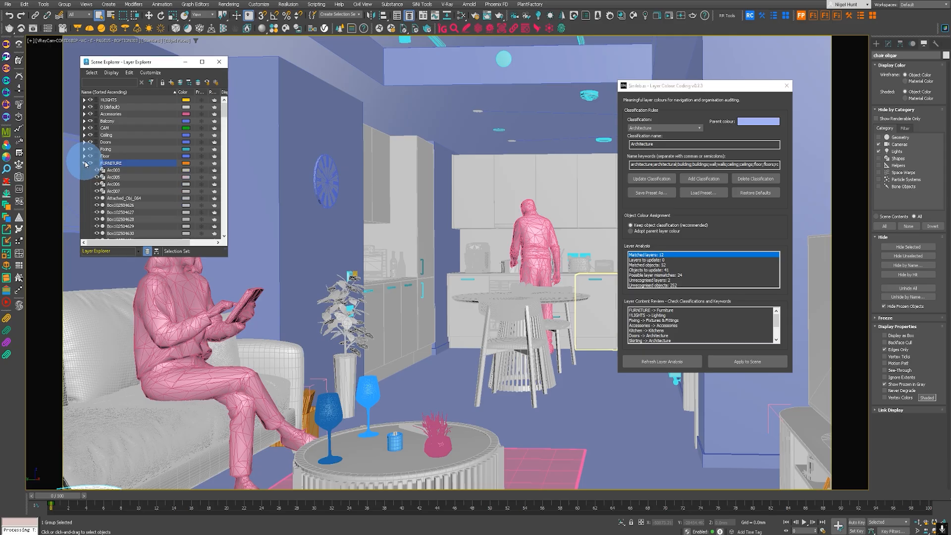
scroll(144, 203, "down", 4)
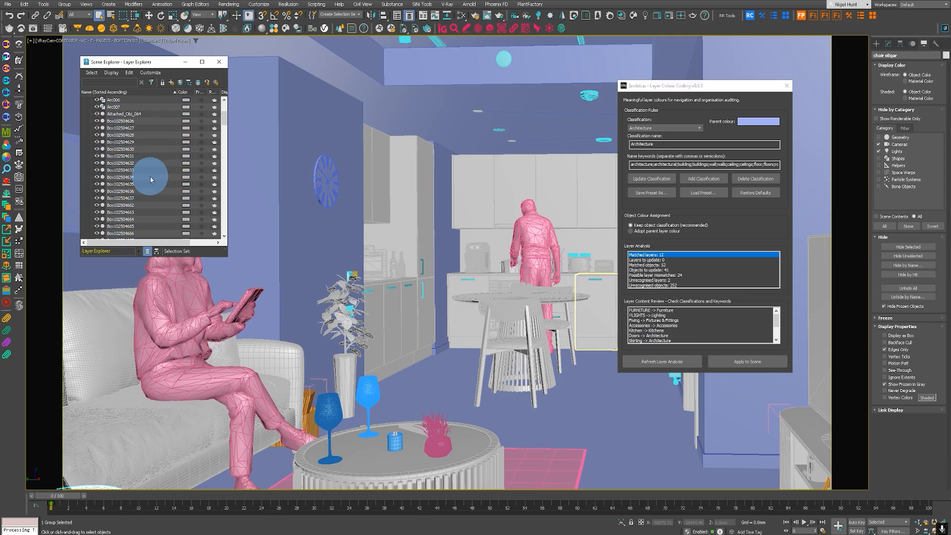
scroll(136, 184, "up", 2)
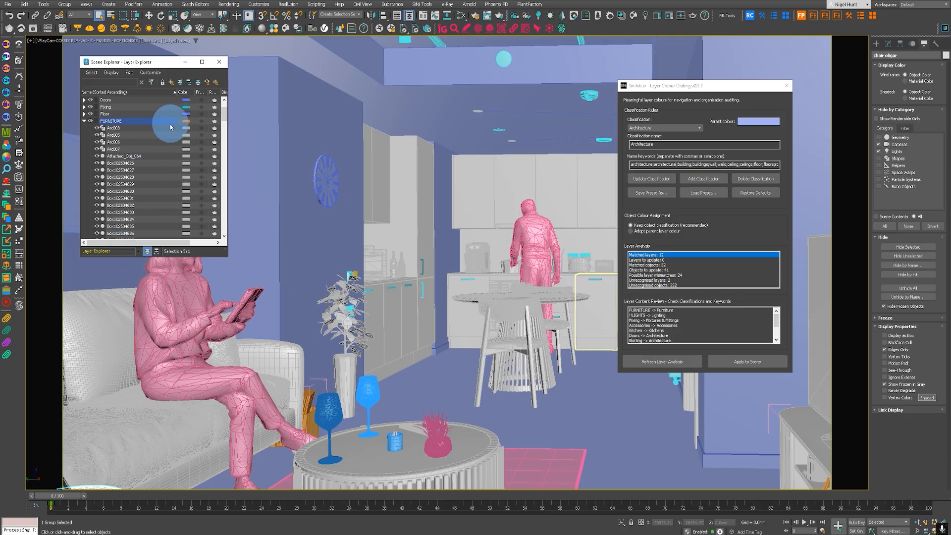
Step: Set the object colour assignment to Adopt parent layer colour and apply it to the scene
left_click(641, 232)
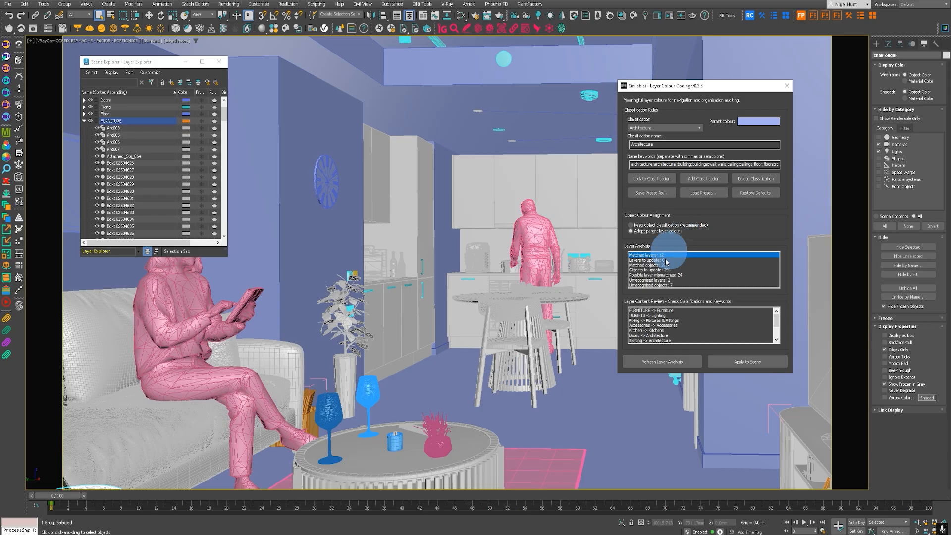
left_click(751, 365)
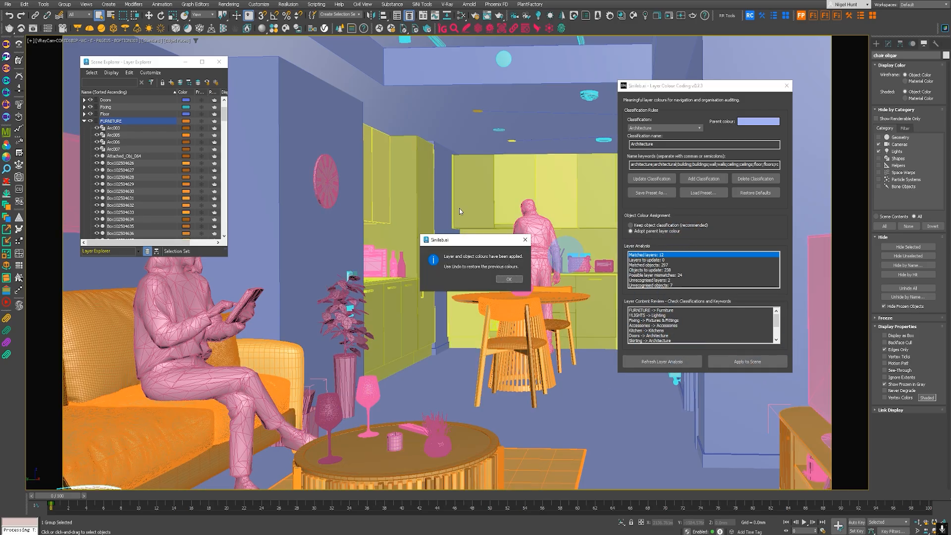
left_click(510, 281)
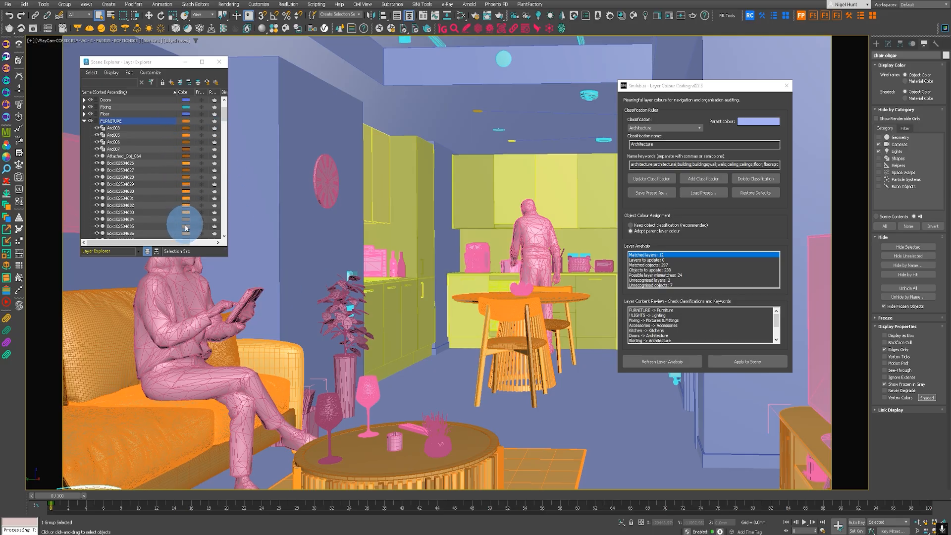
Step: Check the colours of the objects throughout the FURNITURE layer against the parent layer colour
scroll(181, 202, "down", 20)
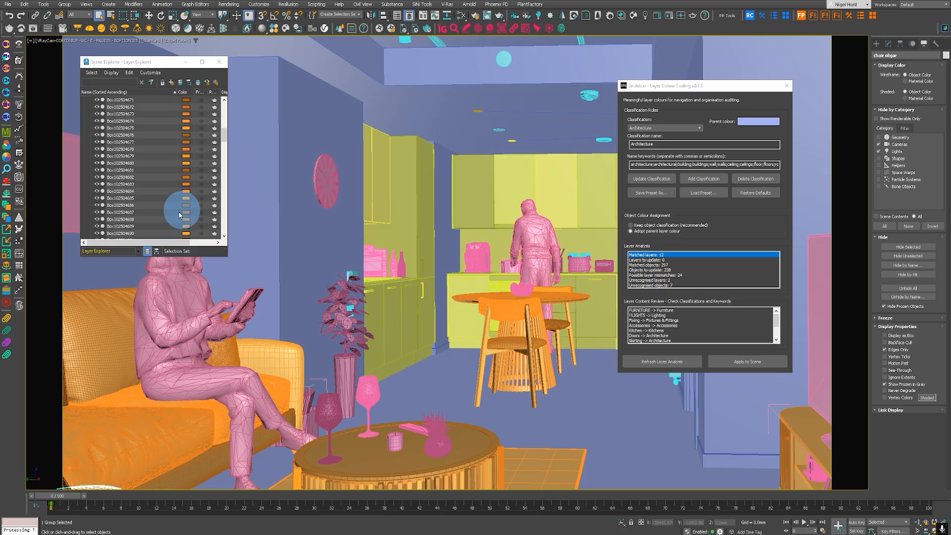
scroll(180, 214, "down", 7)
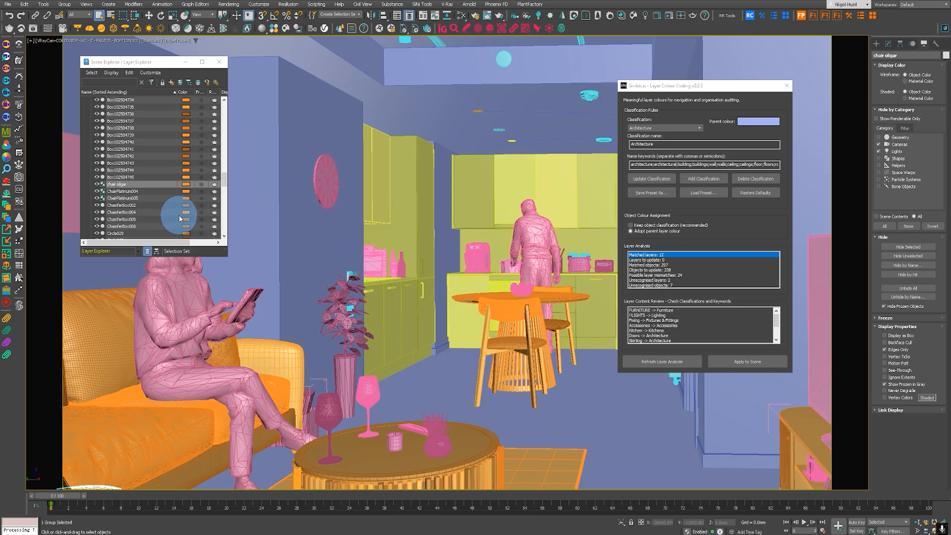
scroll(177, 211, "up", 20)
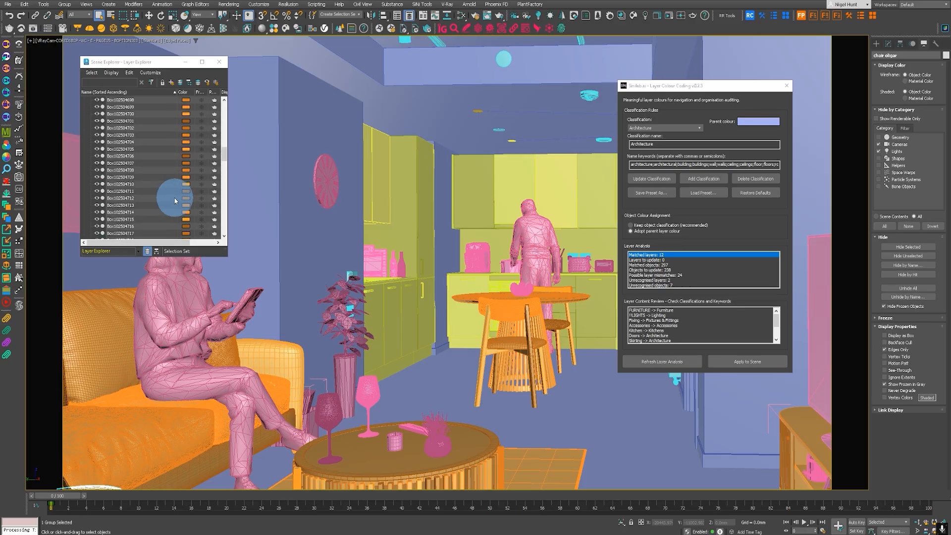
scroll(172, 198, "up", 8)
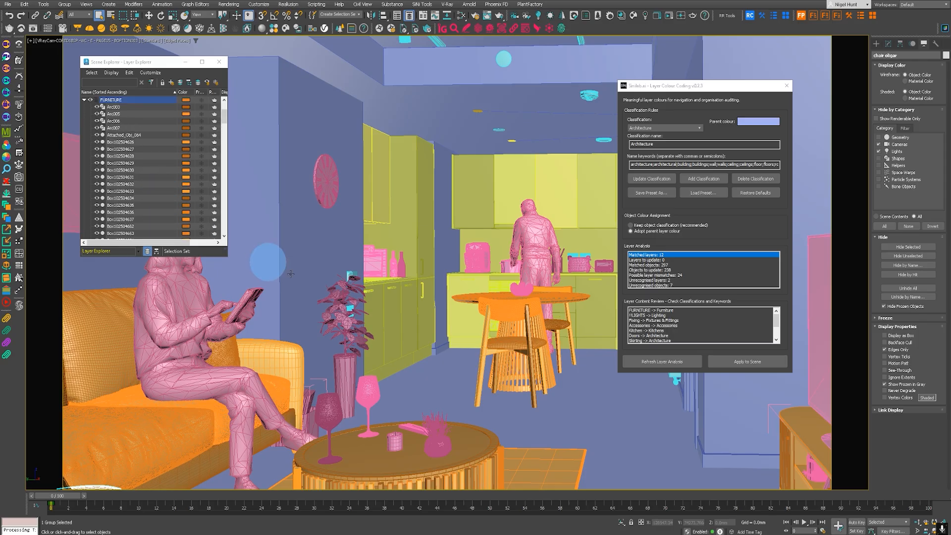